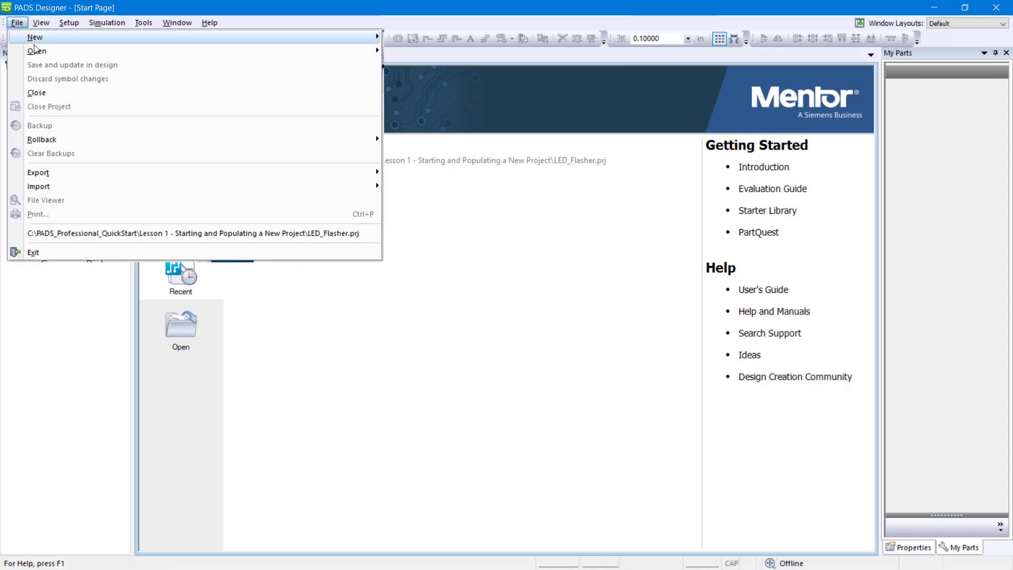
Browse to PADS_Professional_QuickStart\Lesson 2 - Placing and Wiring parts and select LED_Flasher.prj.
mouse_move(210, 55)
click(395, 50)
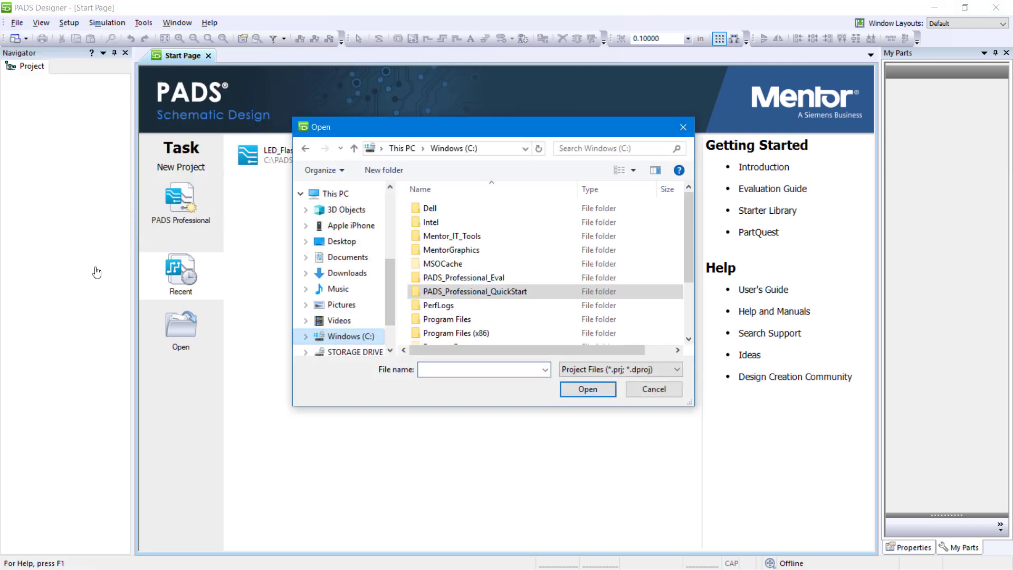
double_click(449, 291)
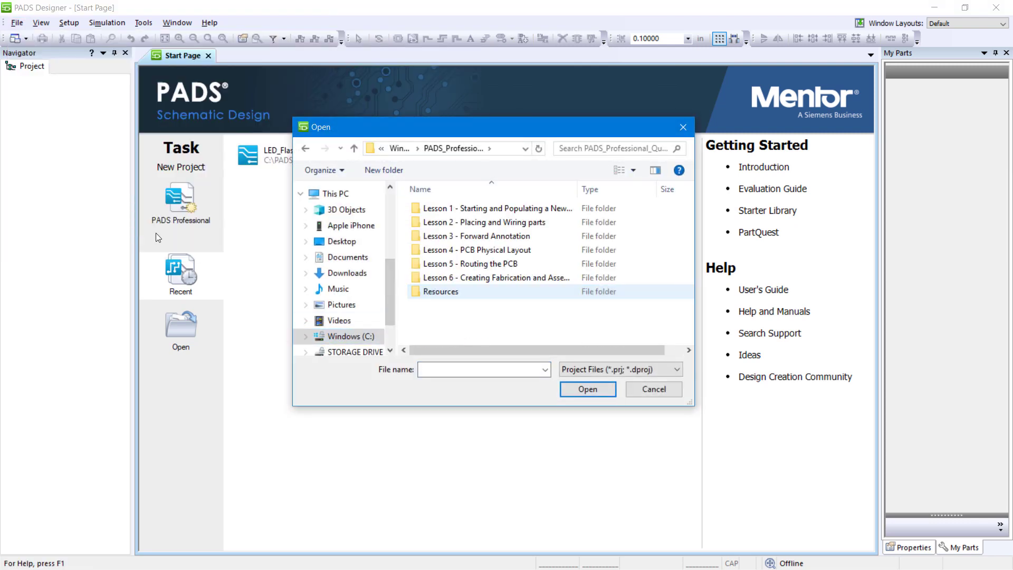
double_click(473, 224)
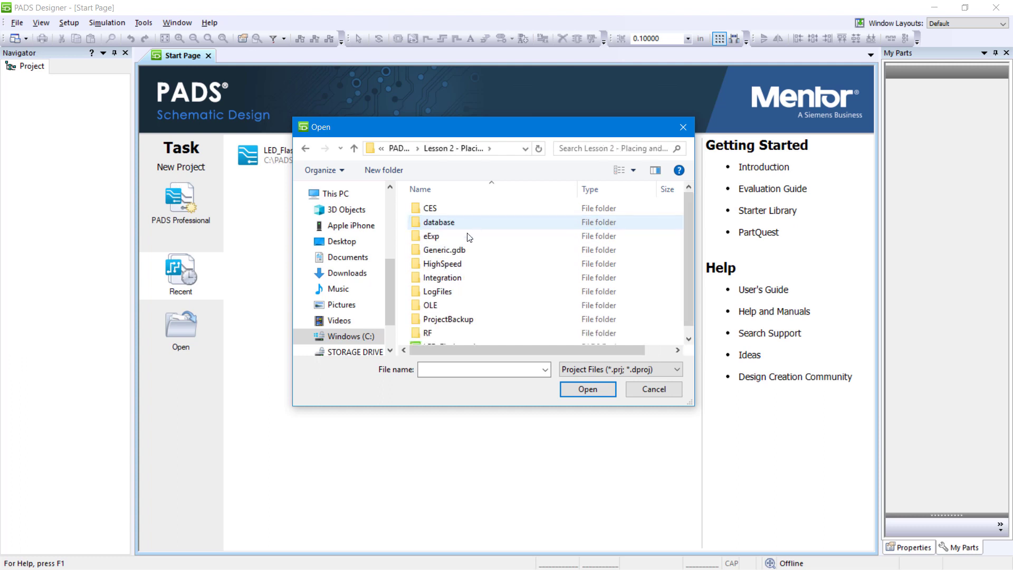
scroll(464, 295, down, 1)
click(469, 337)
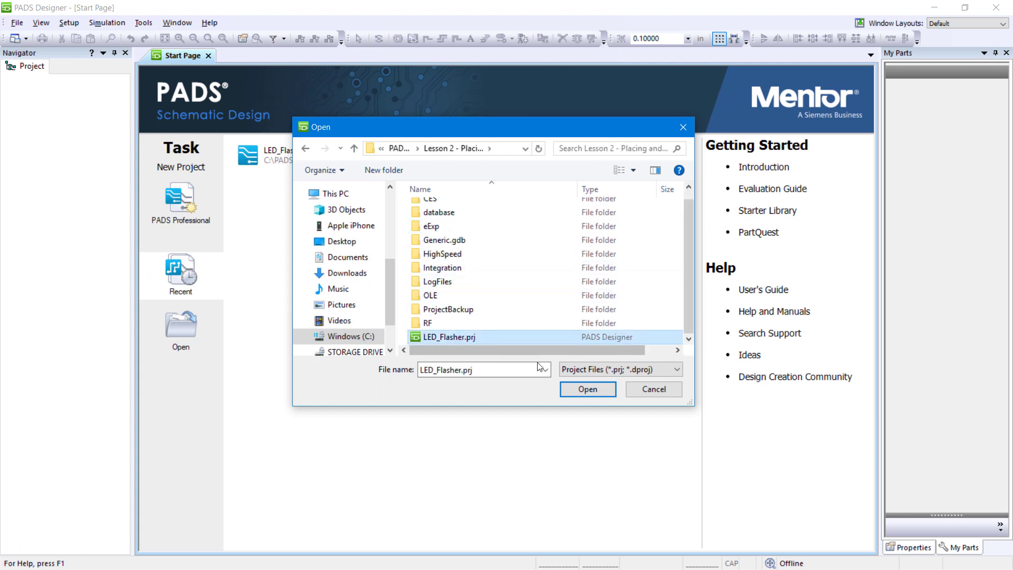
Open LED_Flasher and its Design sheet, then search the parts library for NE555, finding NE555DR.
click(586, 388)
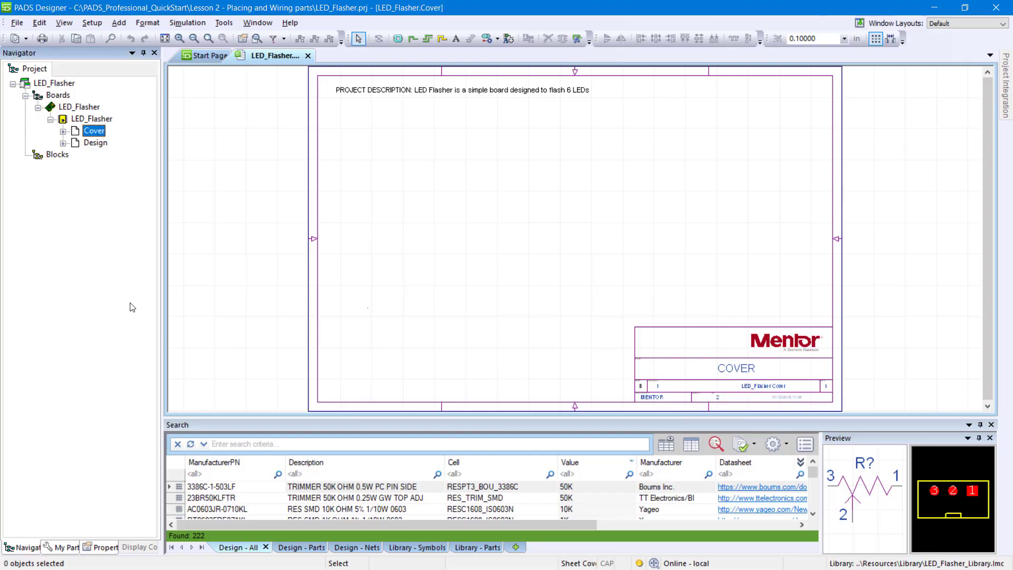
double_click(96, 143)
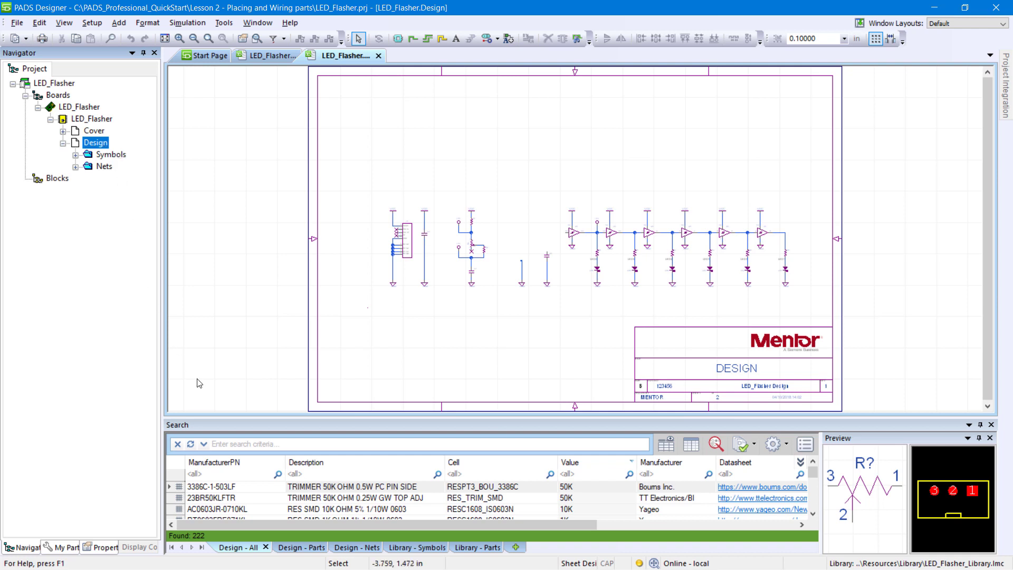
click(222, 444)
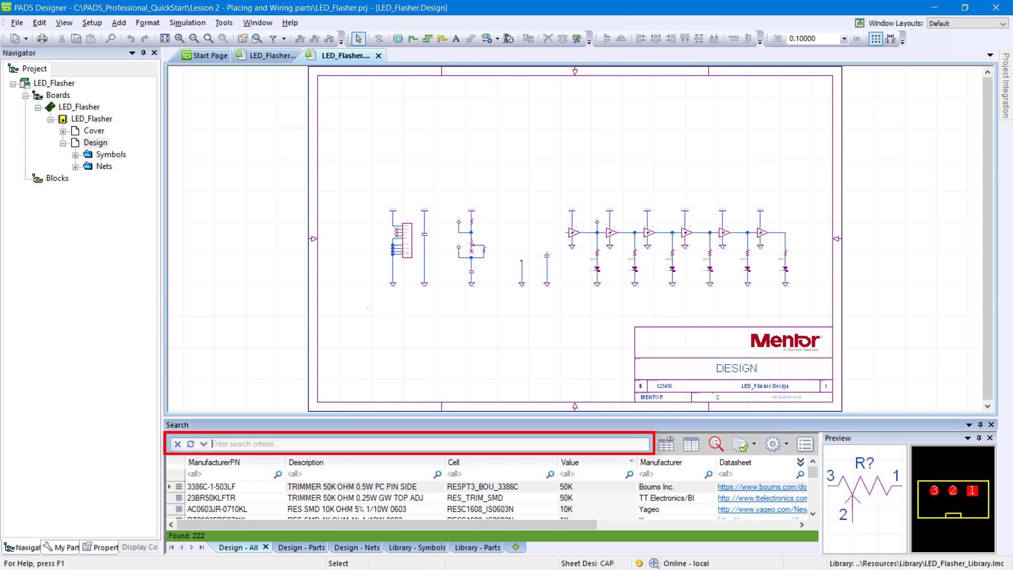
text(NE555)
key(Return)
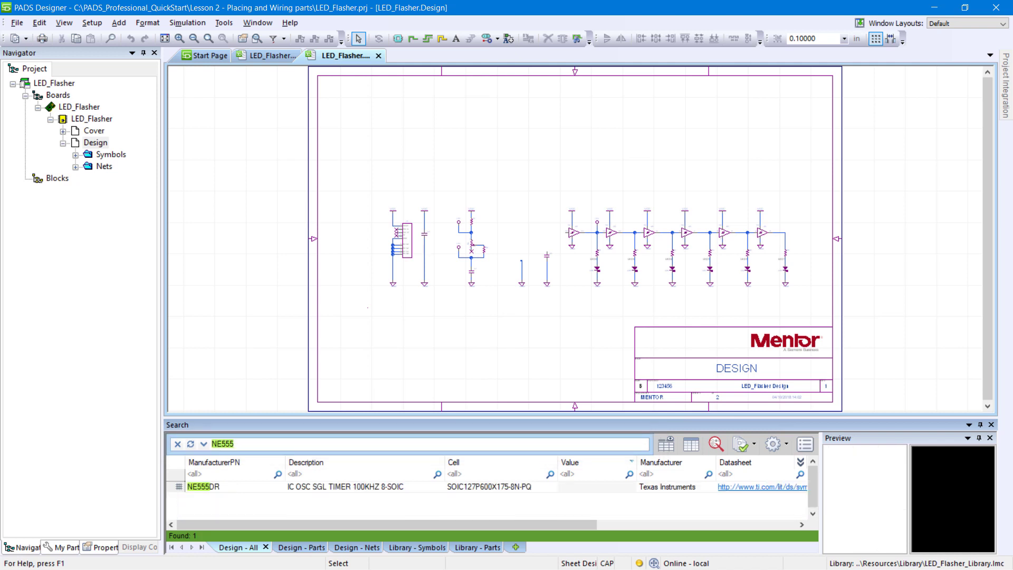
Drag the NE555DR timer onto the schematic between the R7–R9 network and U1.
click(245, 488)
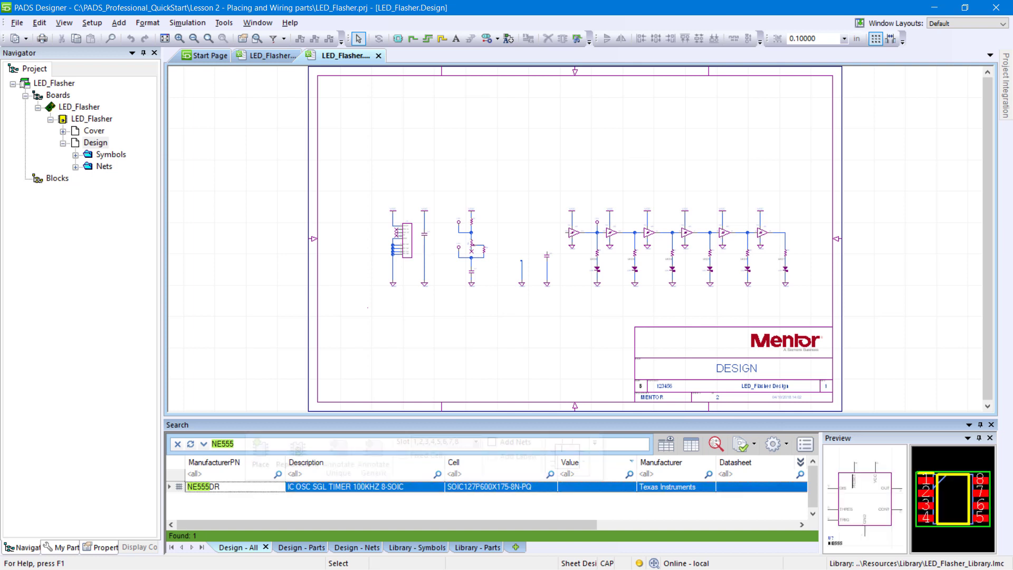
scroll(529, 224, up, 5)
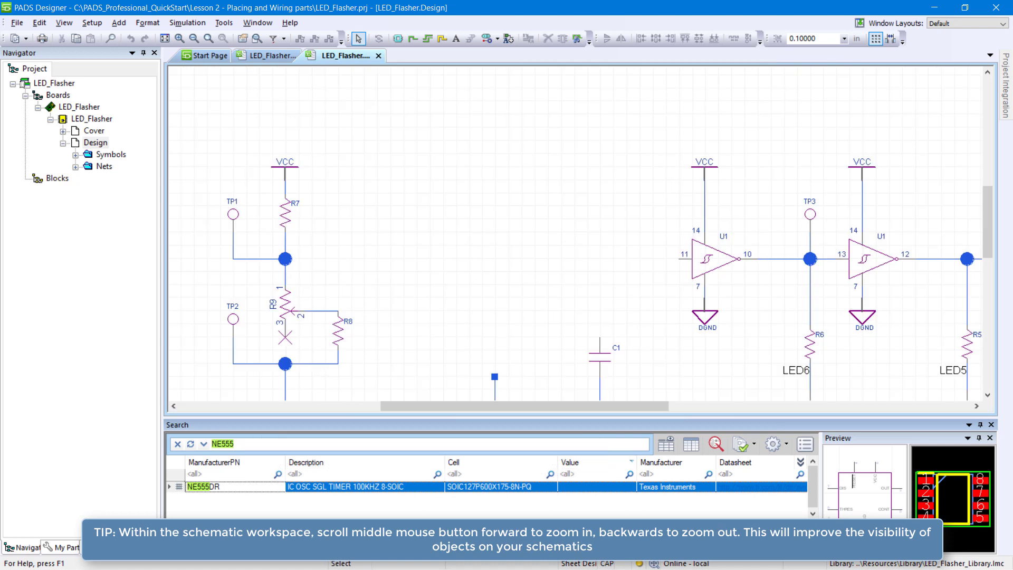
drag(244, 487, 428, 282)
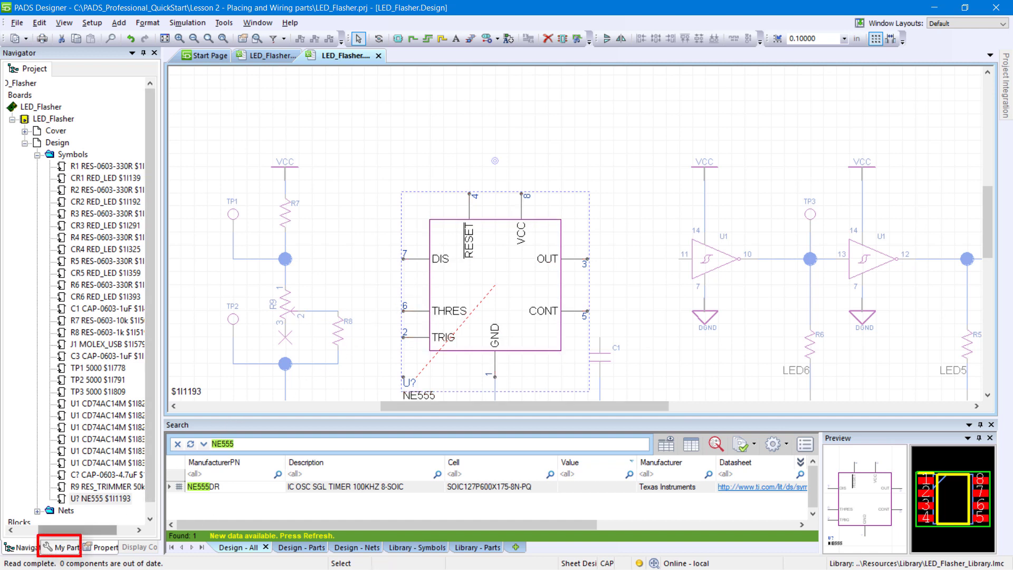
Place two Source_VCC.1 power symbols from My Parts' Power Pins above the NE555.
click(62, 547)
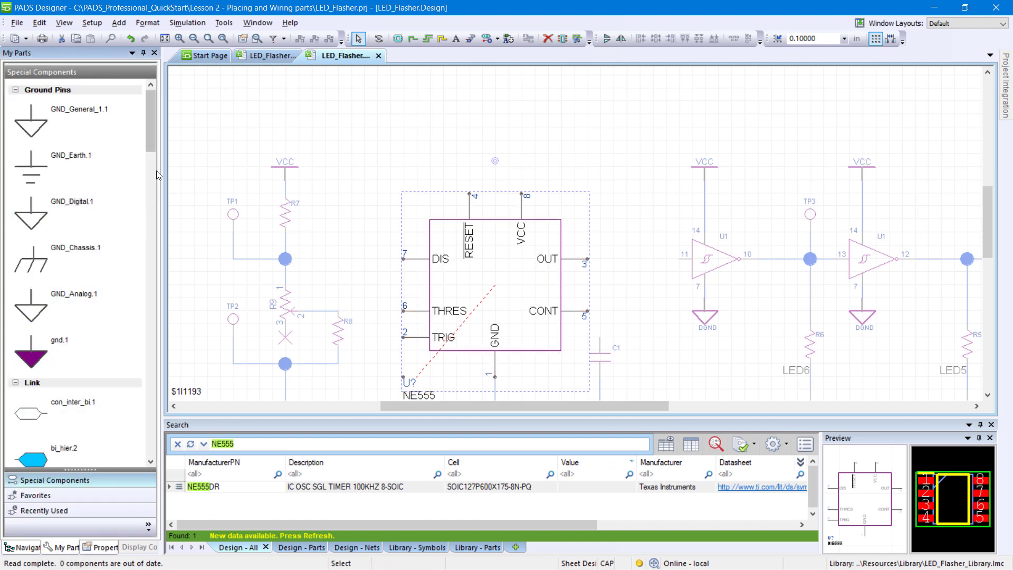
drag(154, 143, 127, 387)
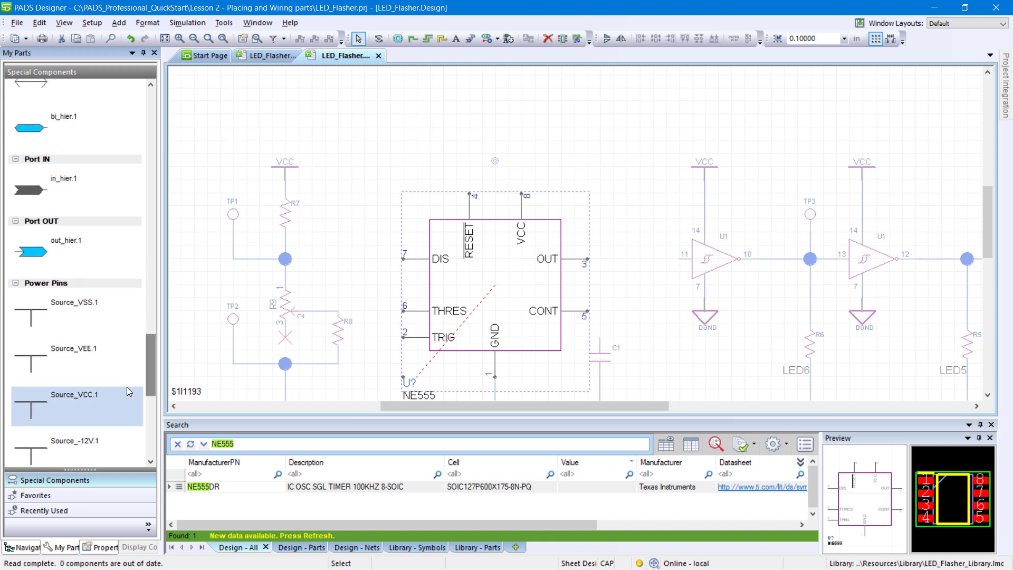
click(107, 407)
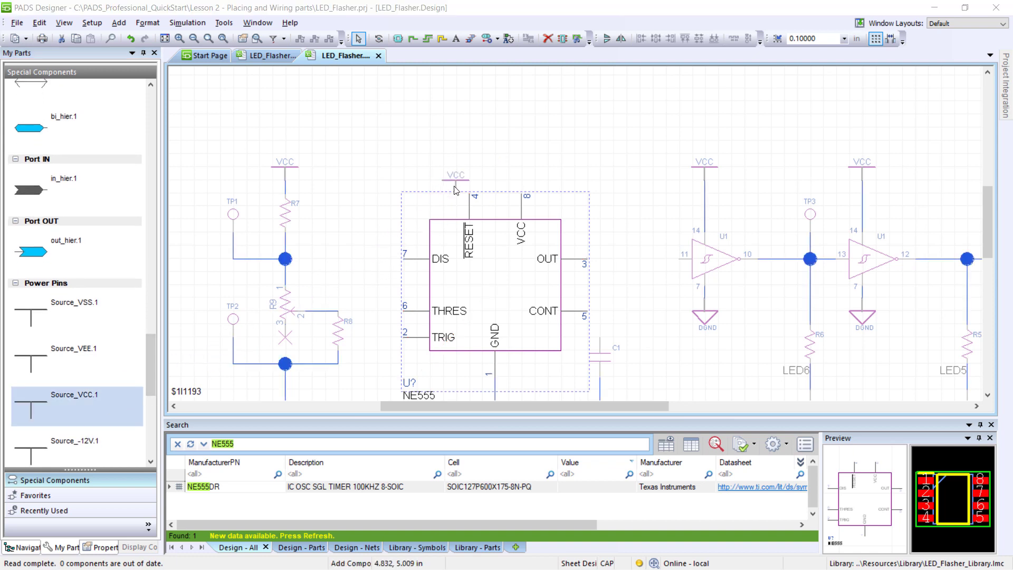
click(469, 158)
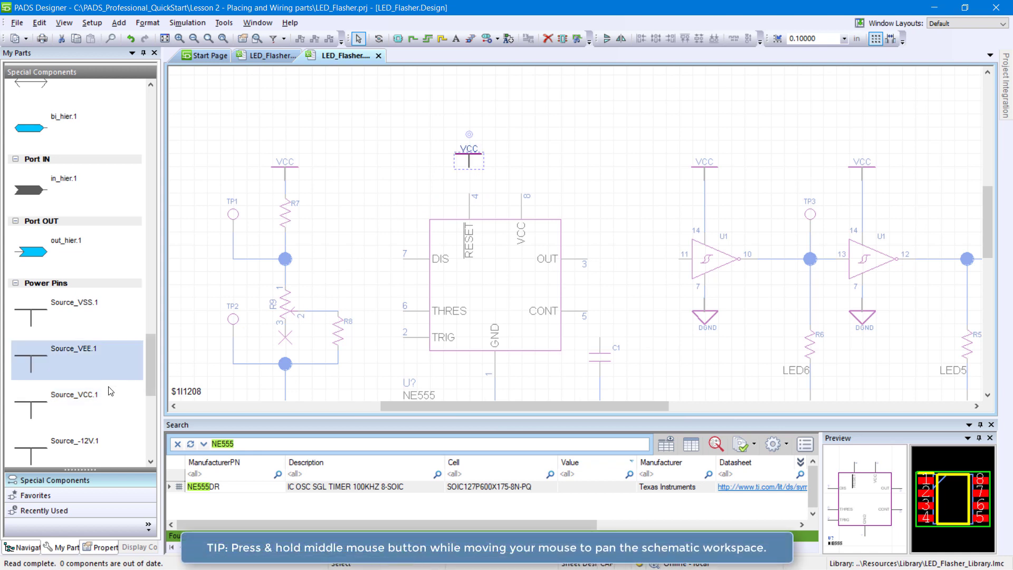
drag(86, 406, 527, 167)
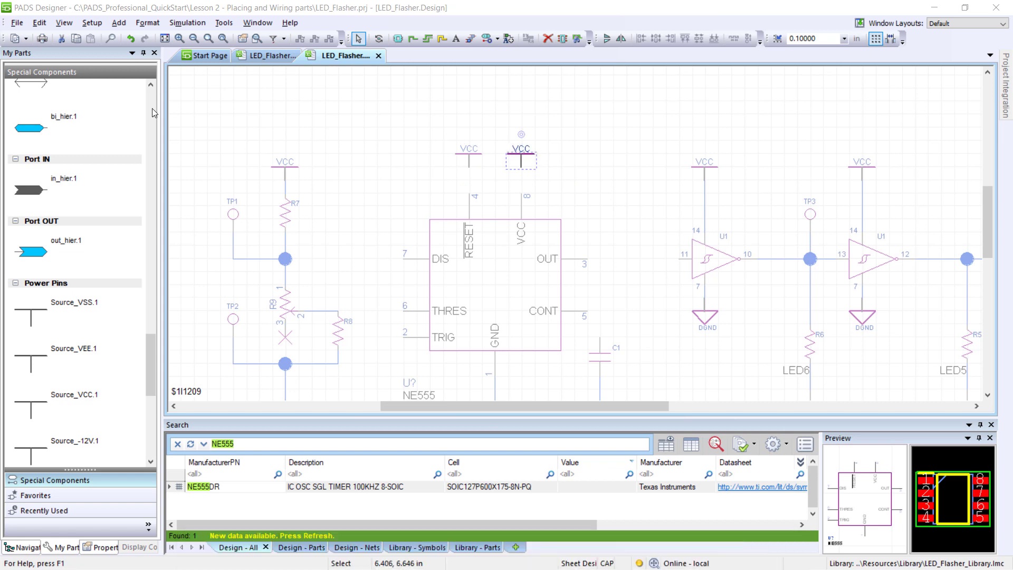
Move both VCC symbols together so they attach to NE555 RESET pin 4 and VCC pin 8.
drag(443, 136, 562, 184)
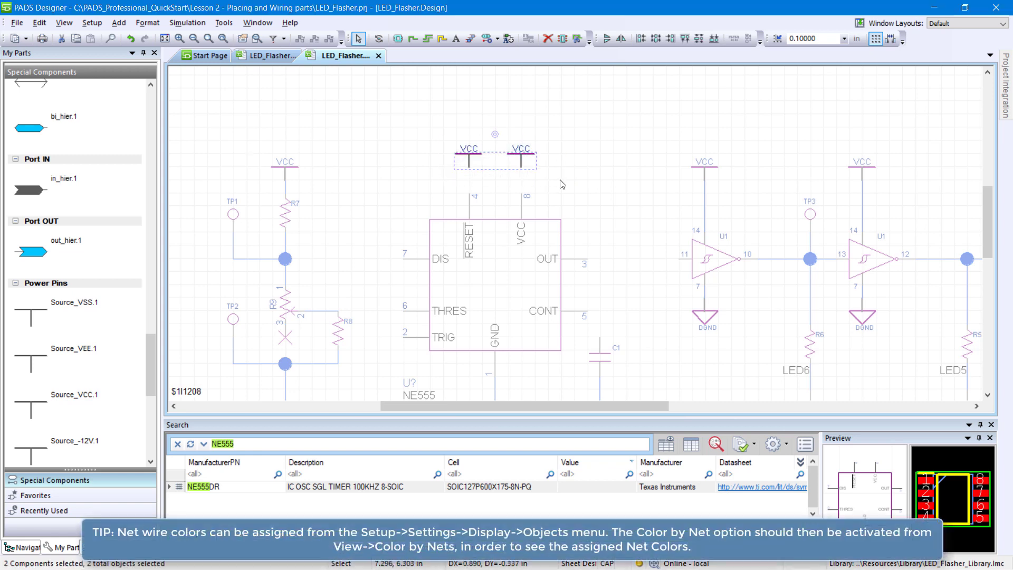
drag(519, 153, 520, 179)
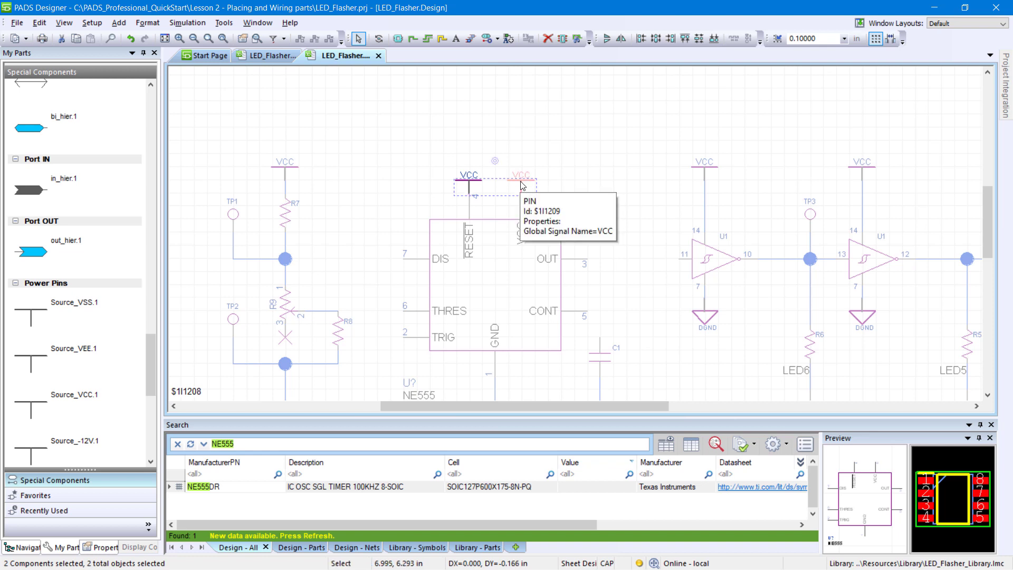
drag(521, 189, 524, 165)
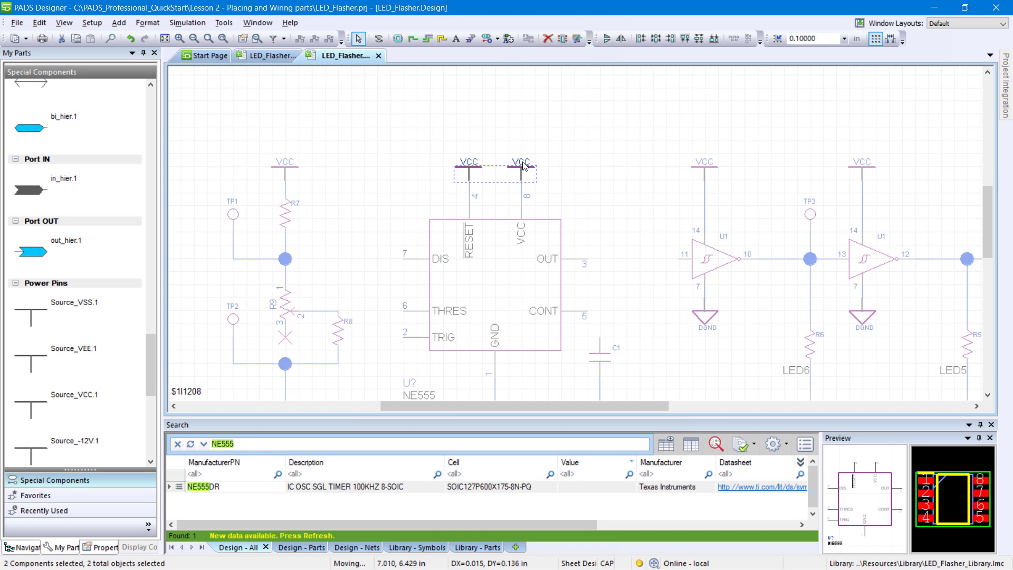
drag(524, 165, 524, 165)
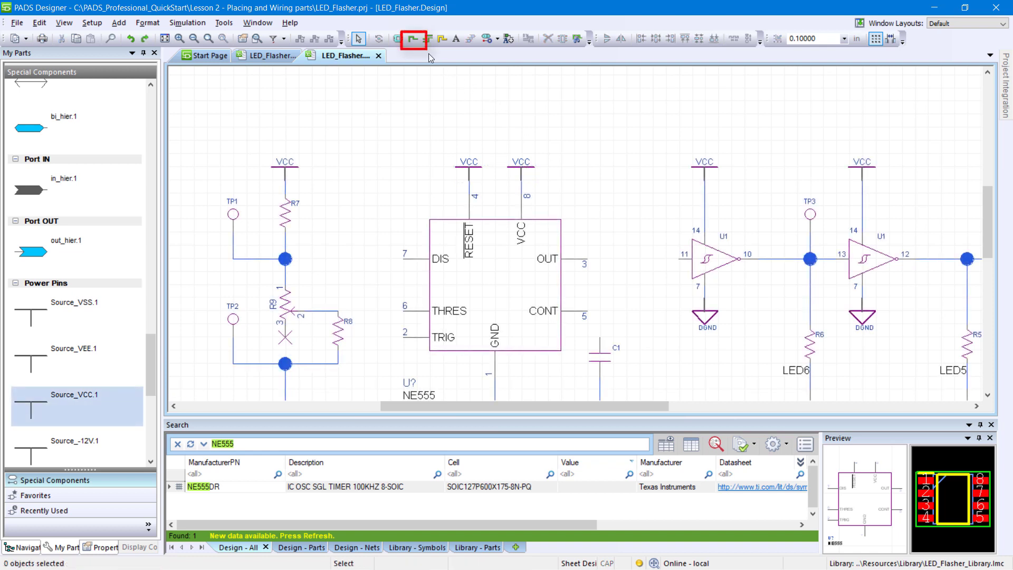
Draw a net wire from NE555 THRES pin 6 to the R8/R9 bottom wire.
click(412, 39)
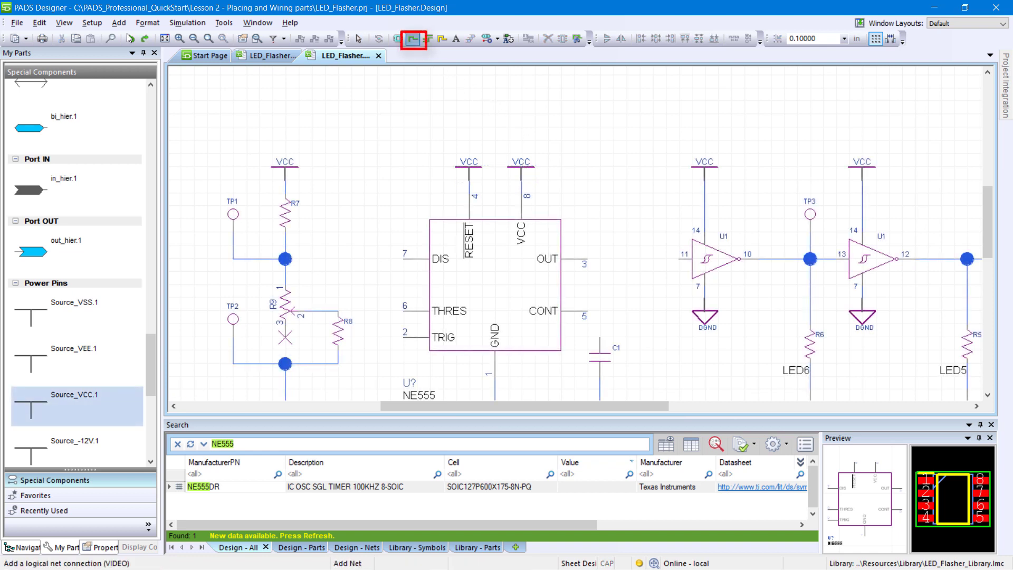
click(405, 309)
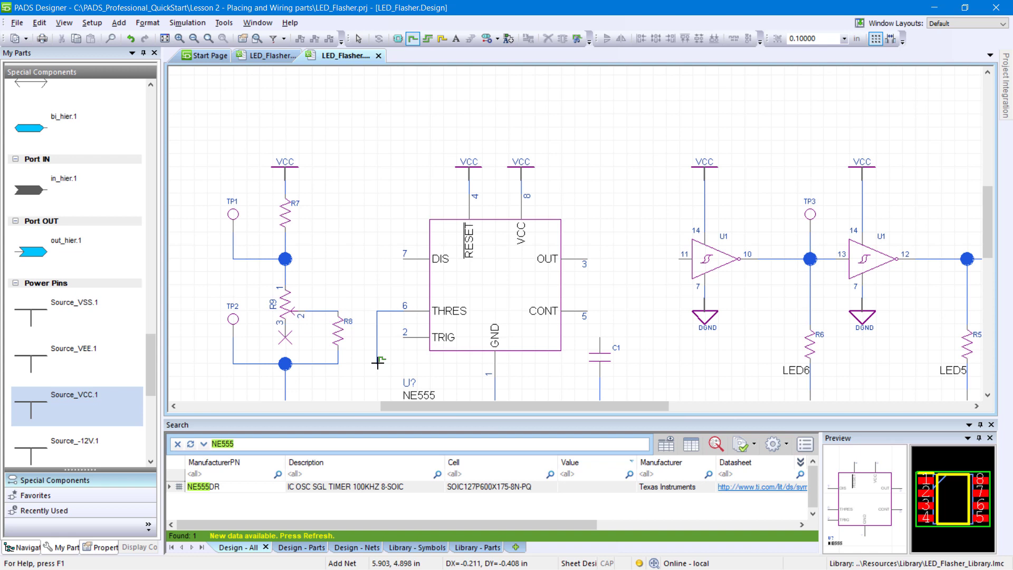
click(338, 362)
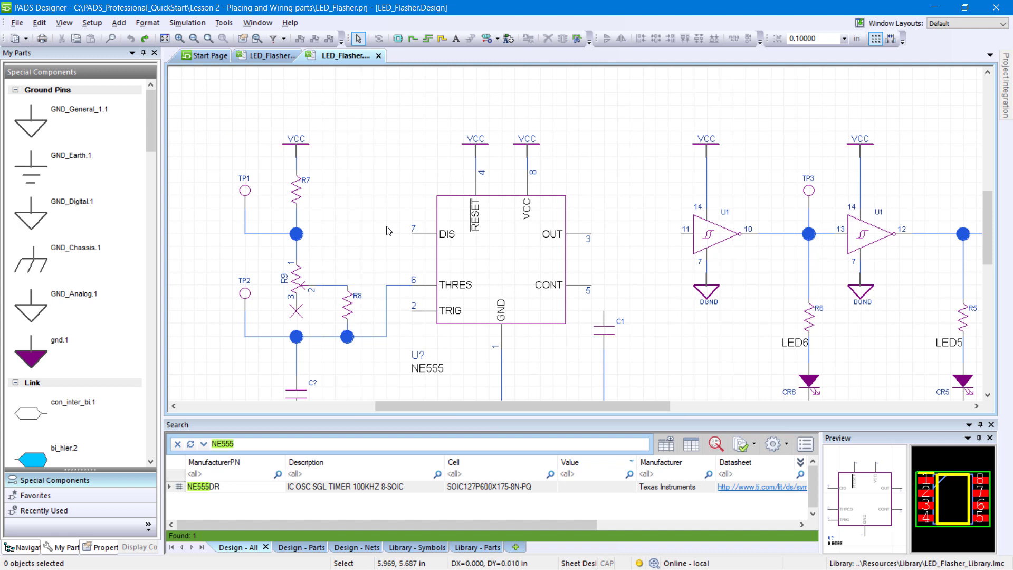
Run Verify on the whole board, which reports 6 unconnected NE555 pin errors.
click(223, 22)
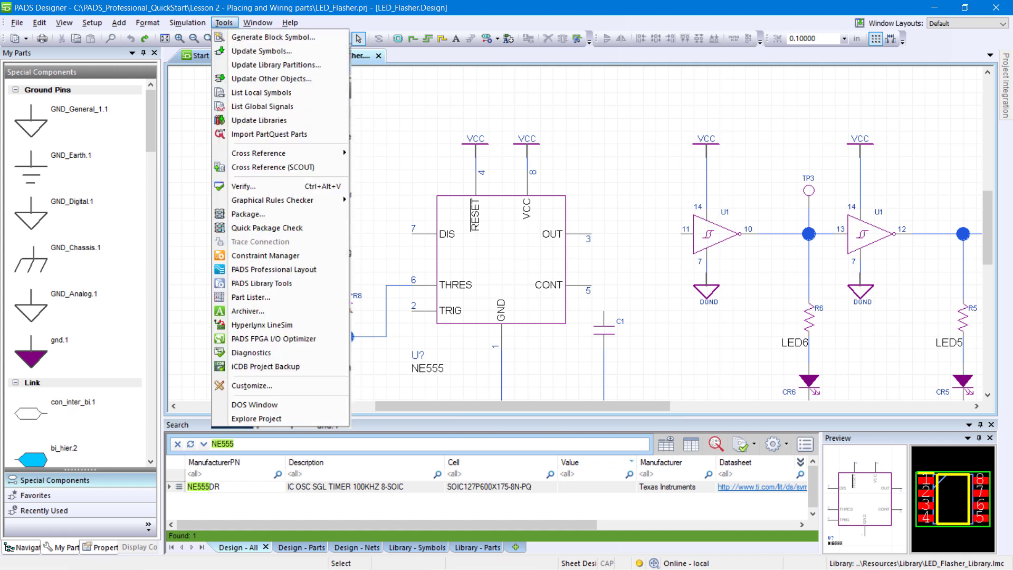
click(262, 187)
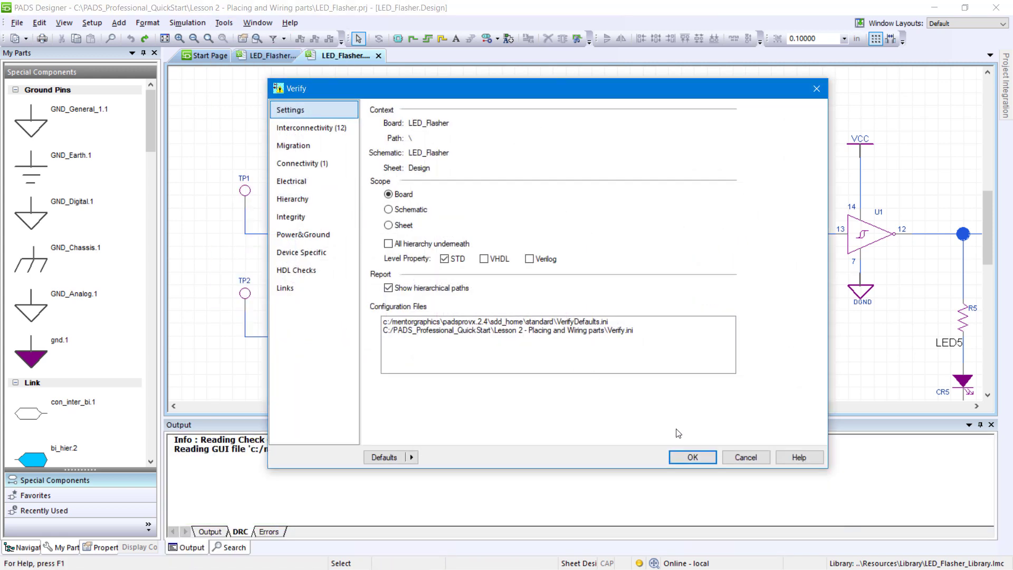
click(692, 458)
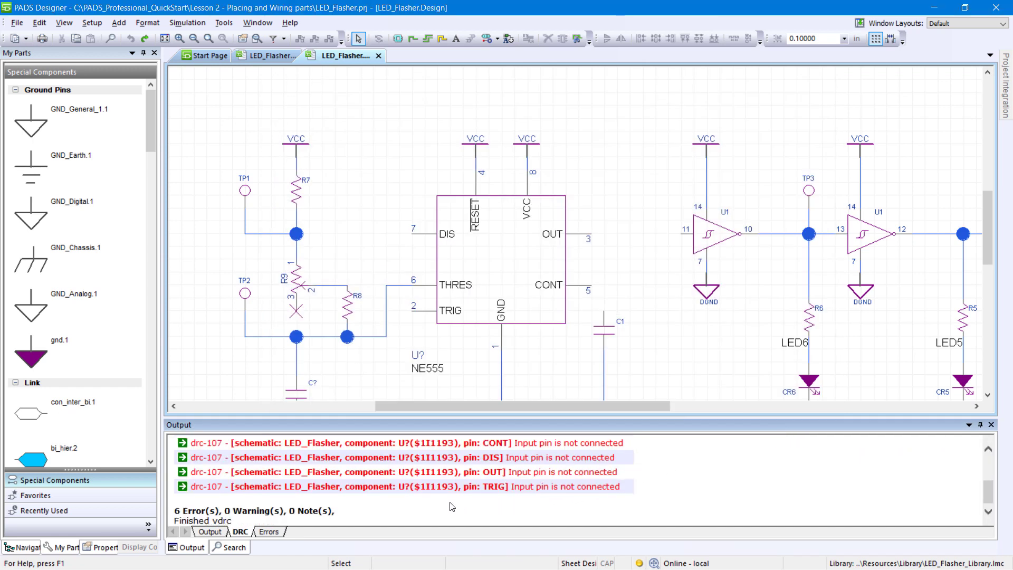
Jump to the unconnected TRIG pin and start a wire from TRIG pin 2 toward R8.
double_click(452, 486)
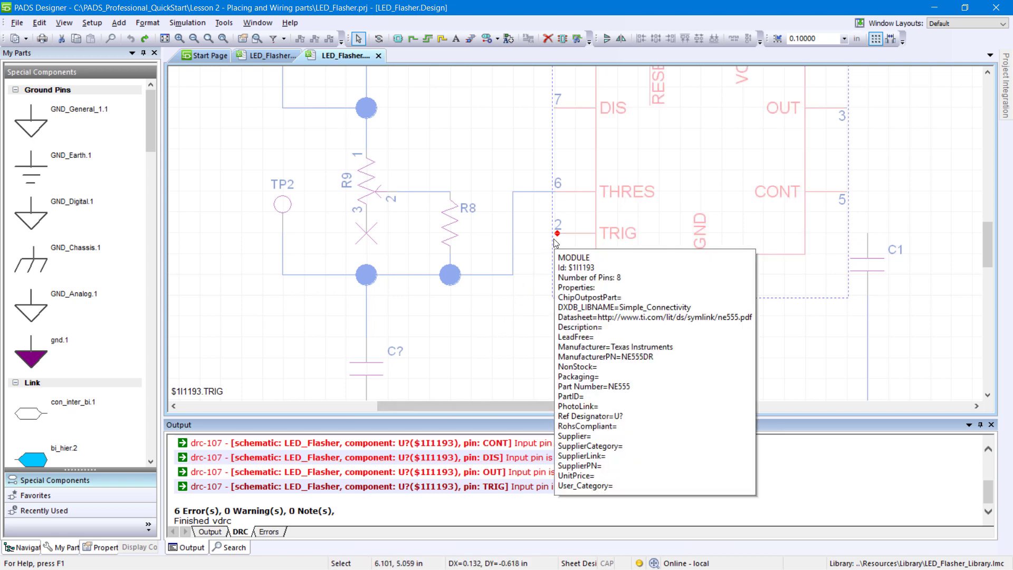
click(413, 41)
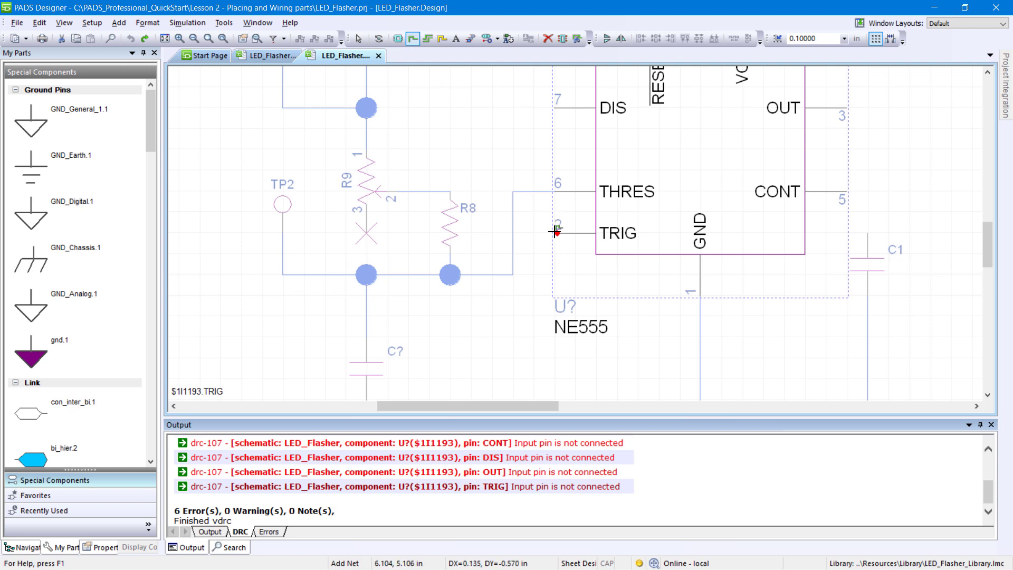
drag(554, 233, 512, 233)
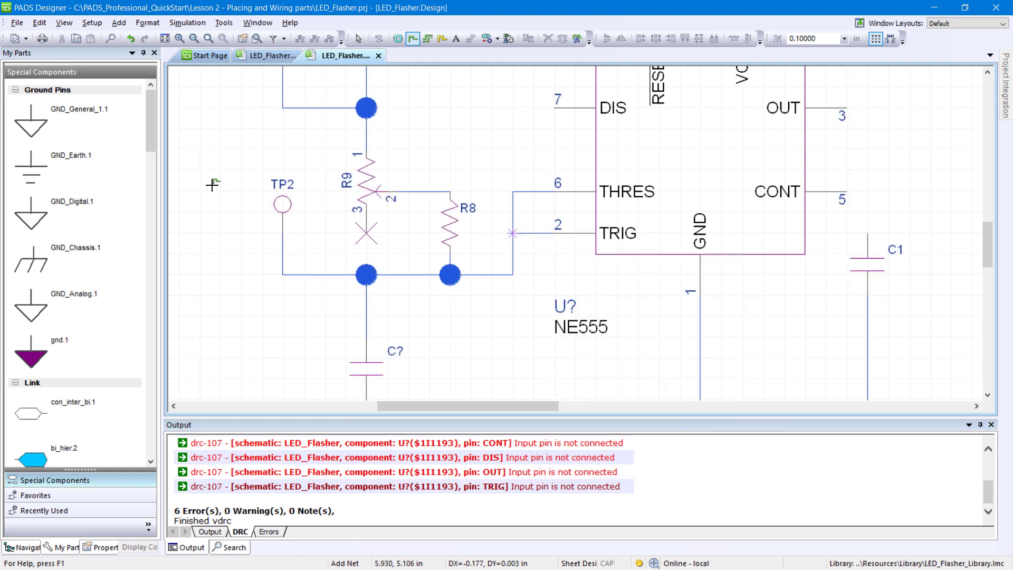
Finish the TRIG wire, then wire DIS to the R7–R9 node, OUT to U1 pin 11, CONT to C1.
click(511, 233)
scroll(504, 240, down, 4)
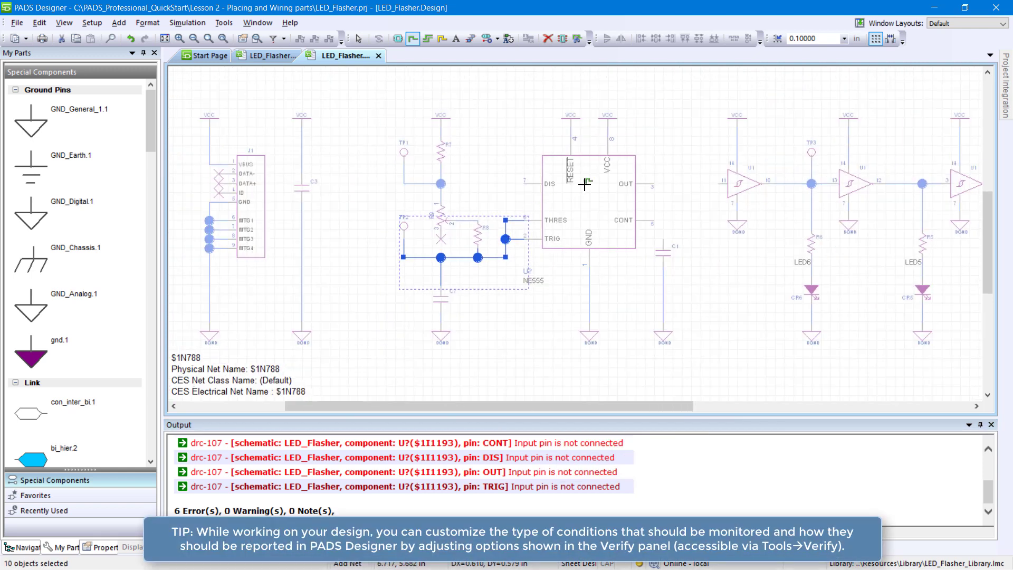
scroll(645, 153, up, 3)
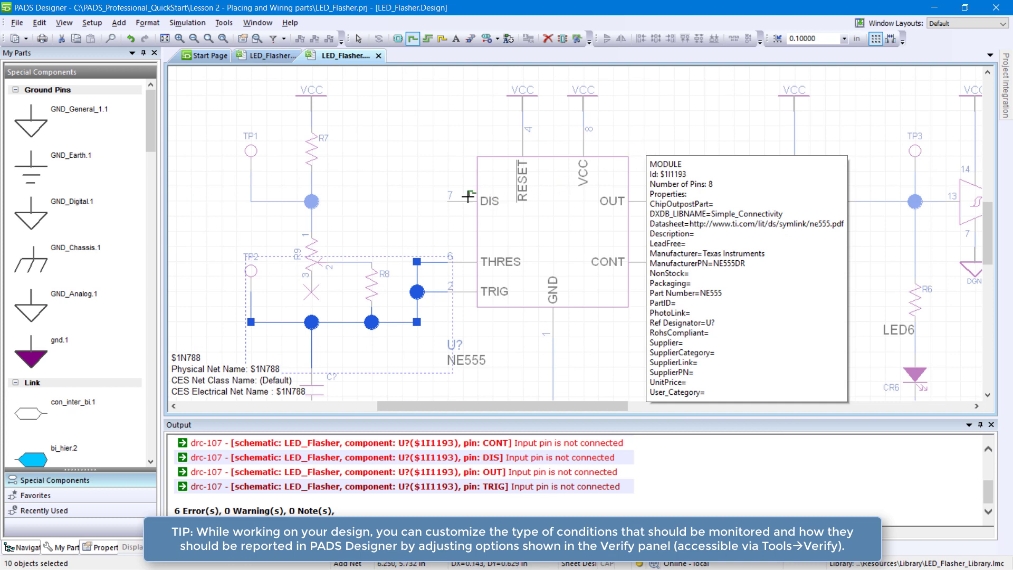
drag(468, 200, 312, 201)
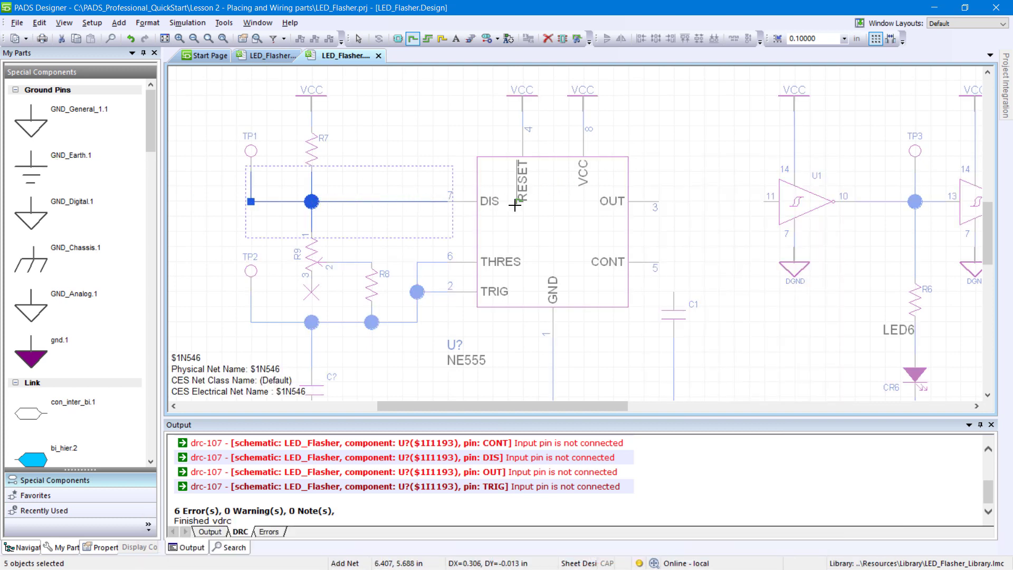
drag(653, 201, 766, 204)
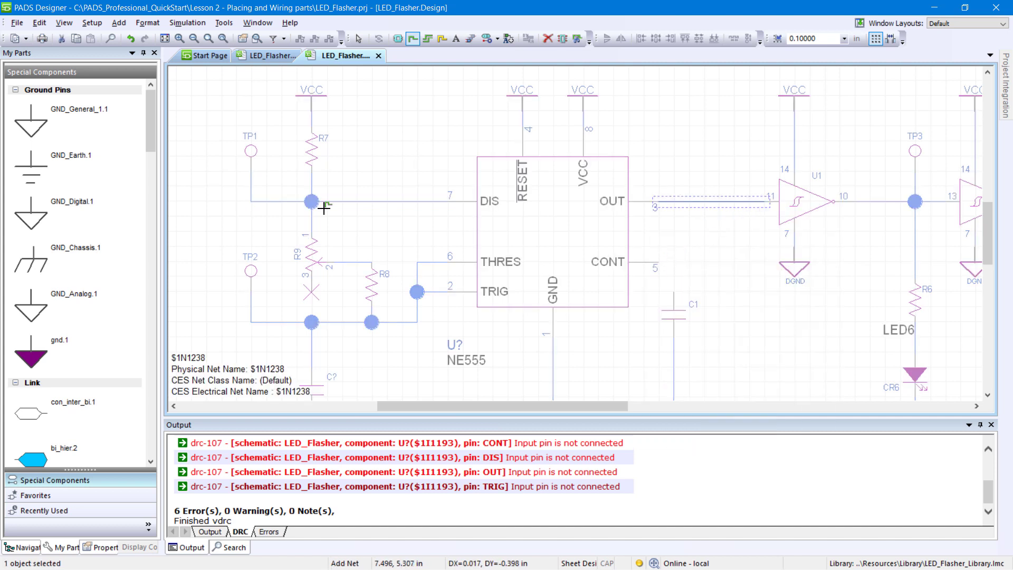
mouse_move(654, 262)
mouse_down()
mouse_move(672, 264)
mouse_move(674, 294)
mouse_up()
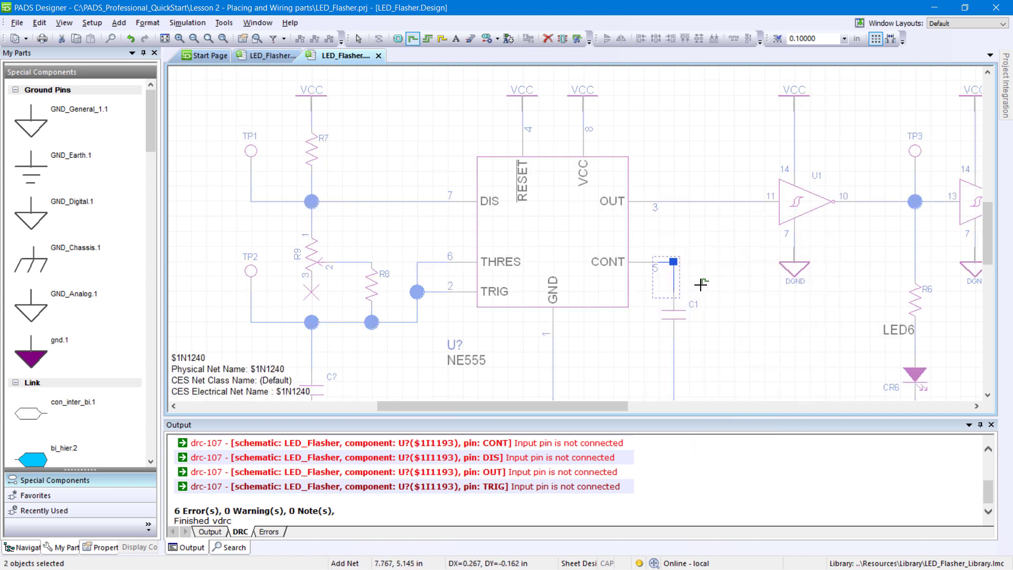
key(Escape)
key(Escape)
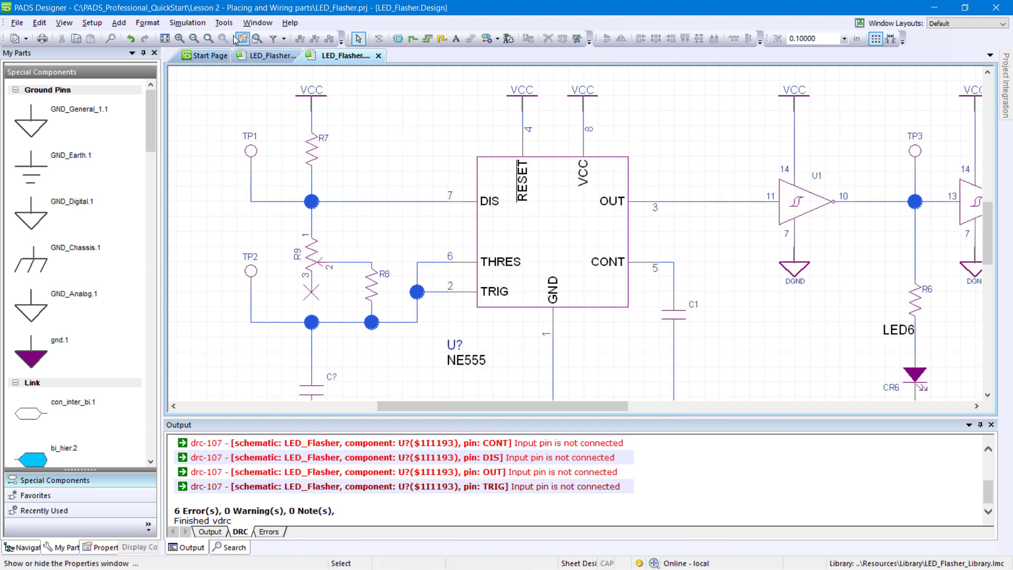
Rerun Verify to confirm 0 errors, then close the DRC output panel.
click(224, 23)
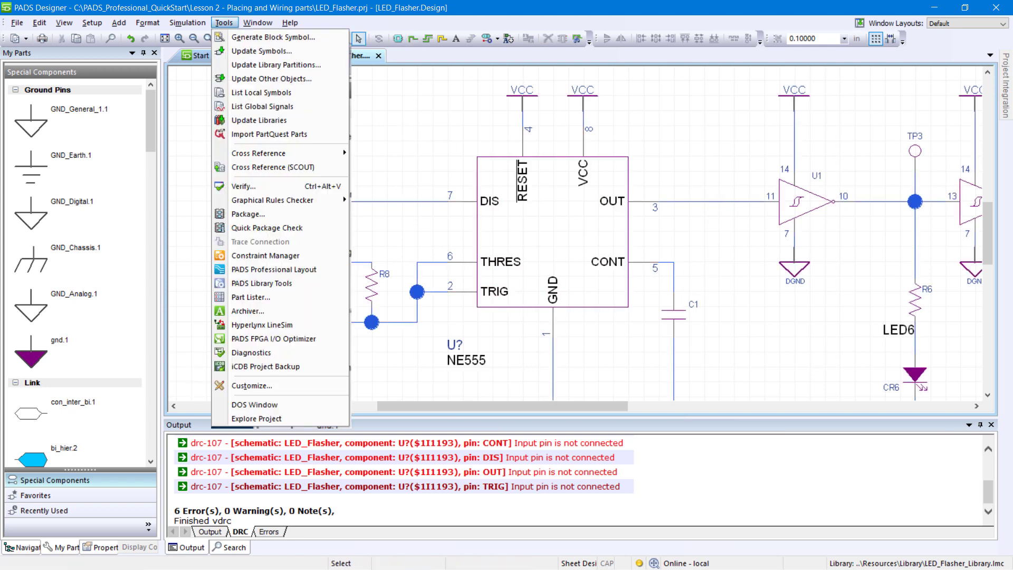
click(259, 188)
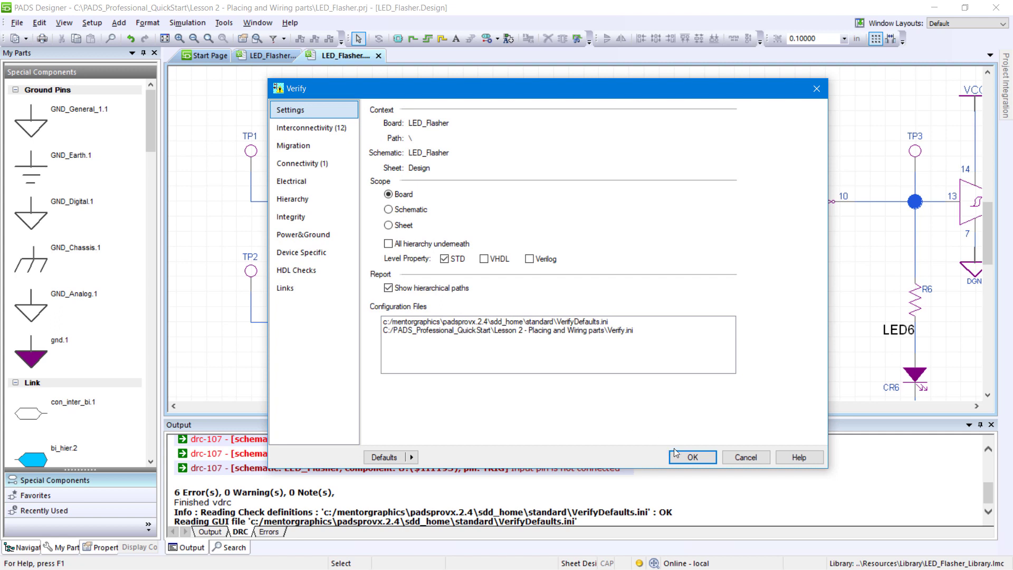
click(692, 457)
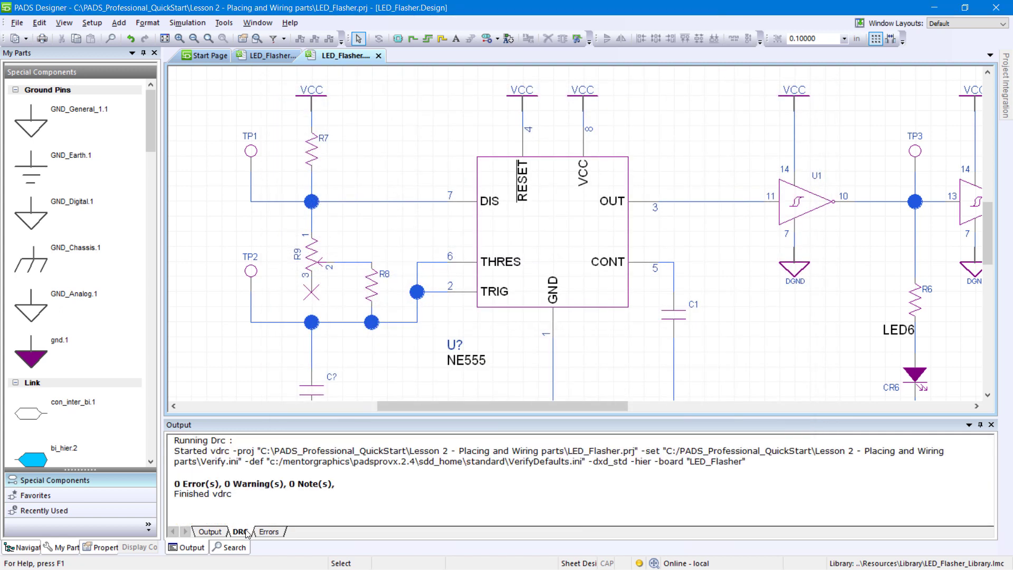
right_click(246, 532)
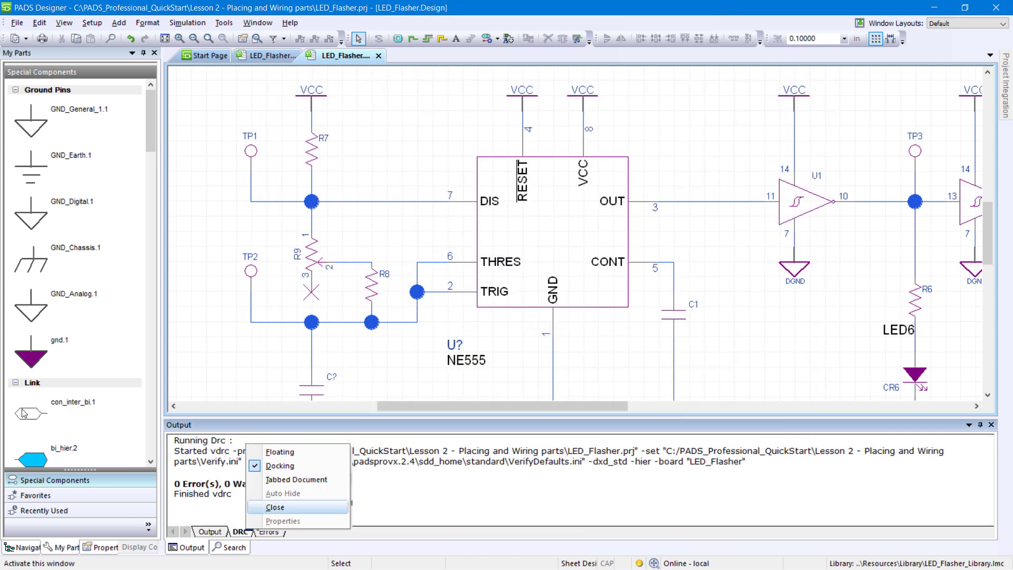
click(277, 507)
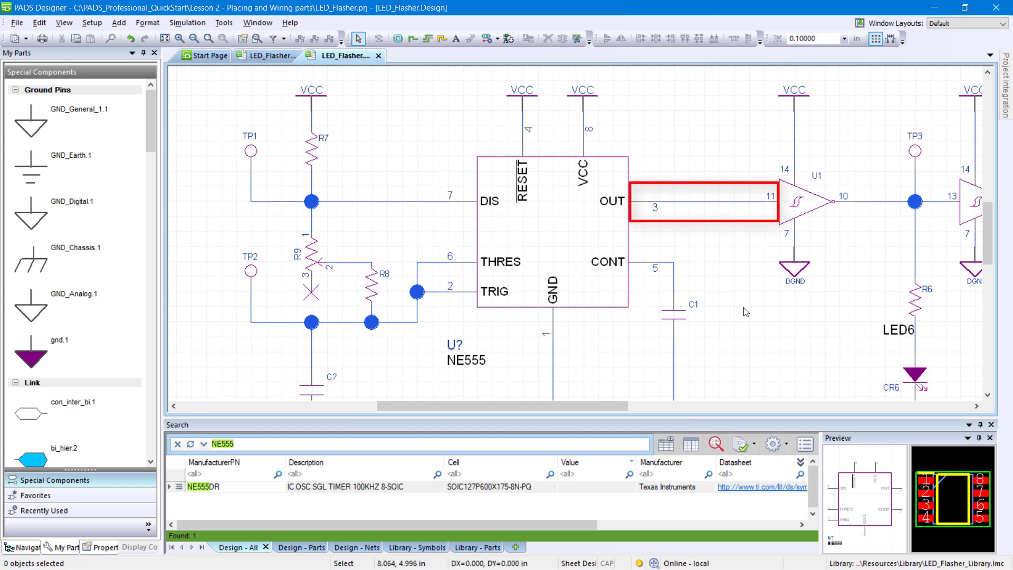
Rename the net from NE555 OUT to U1 pin 11 to CLK_OUT in its Properties.
right_click(716, 207)
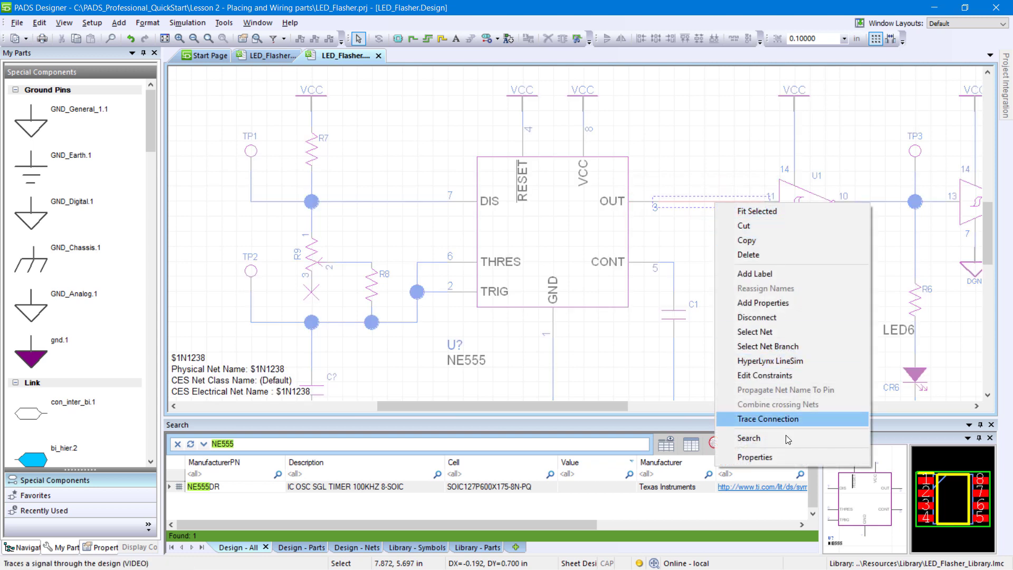
click(781, 457)
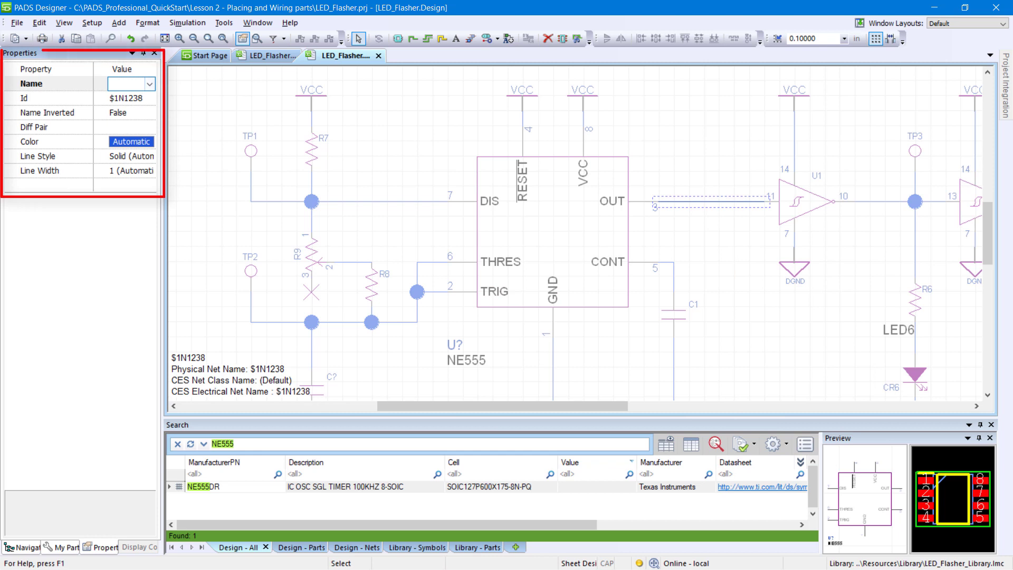
click(138, 84)
text(CLK_)
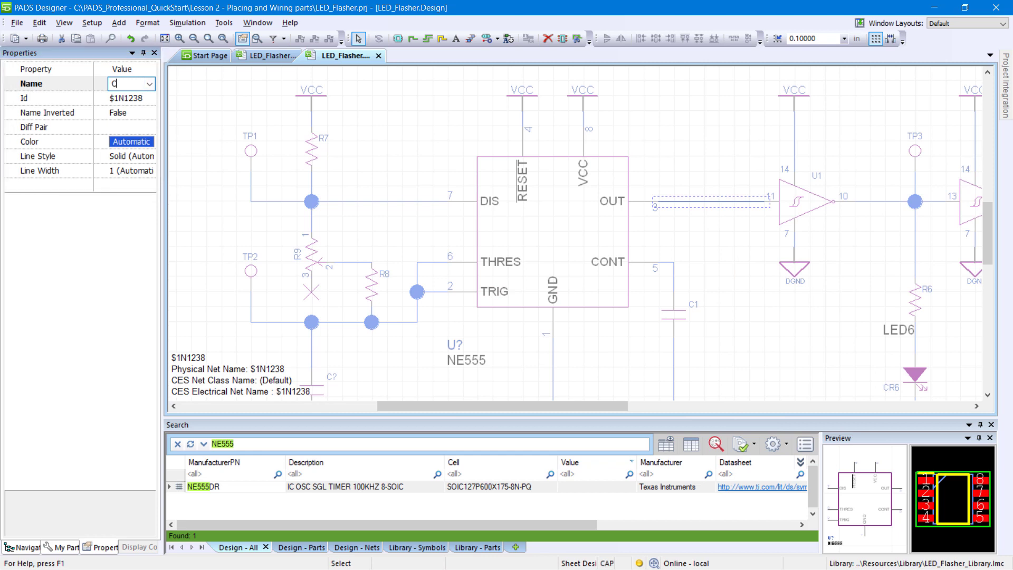
text(OUT)
key(Return)
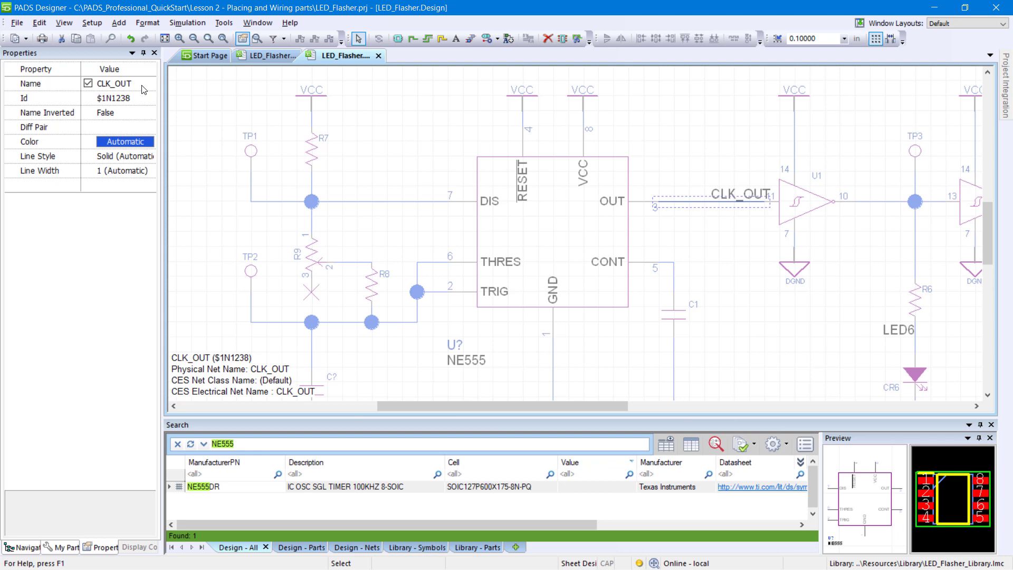
click(373, 161)
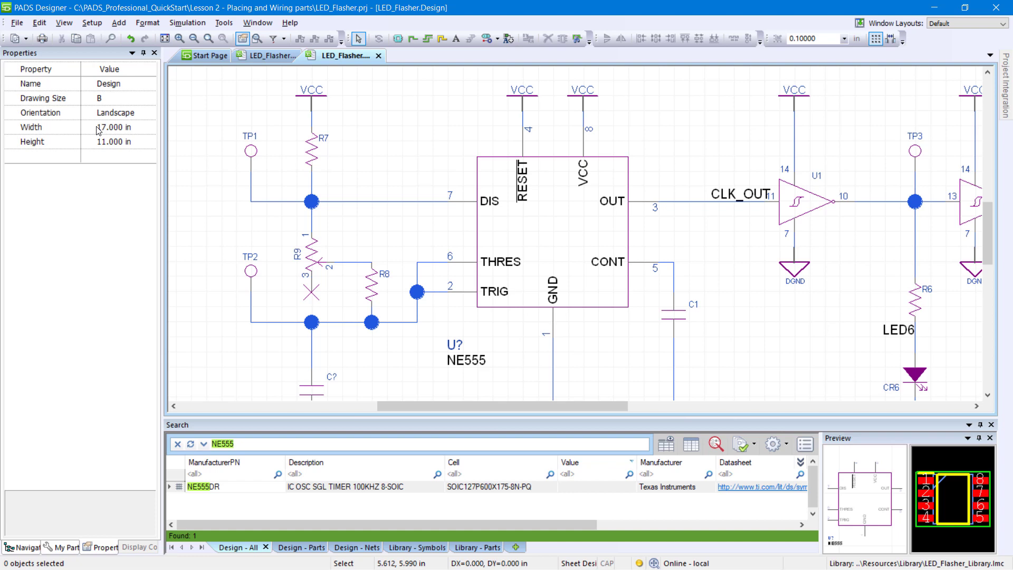
In Constraint Manager, set the PWR net class's Master PWR trace Expansion to 20 and accept the change.
click(224, 23)
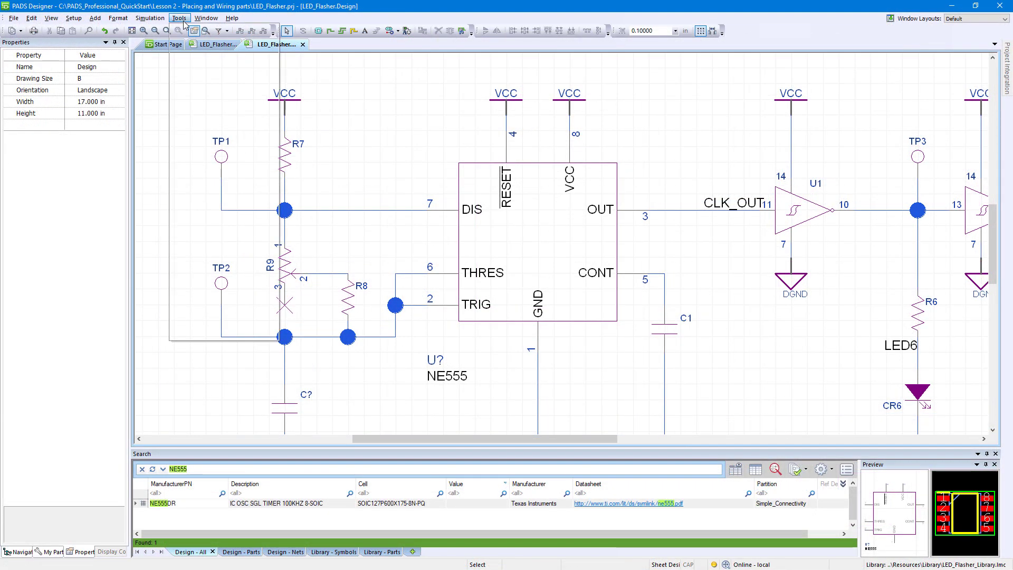
click(218, 204)
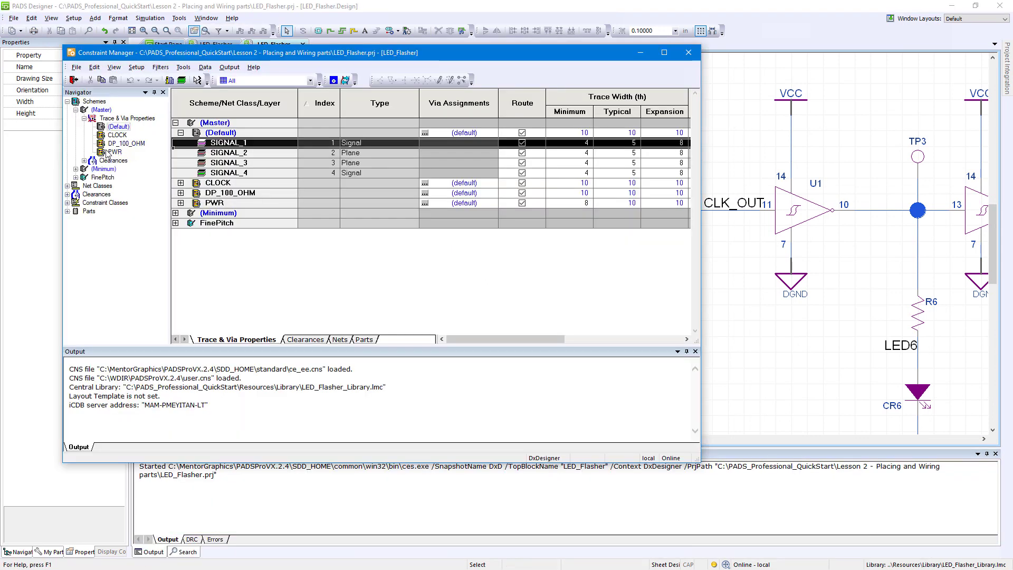
click(67, 186)
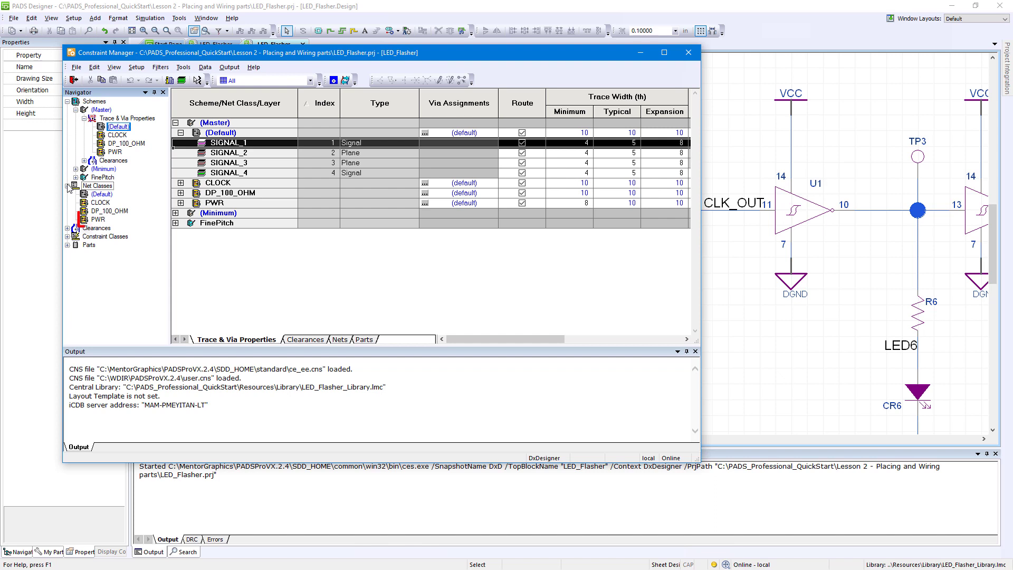
click(97, 219)
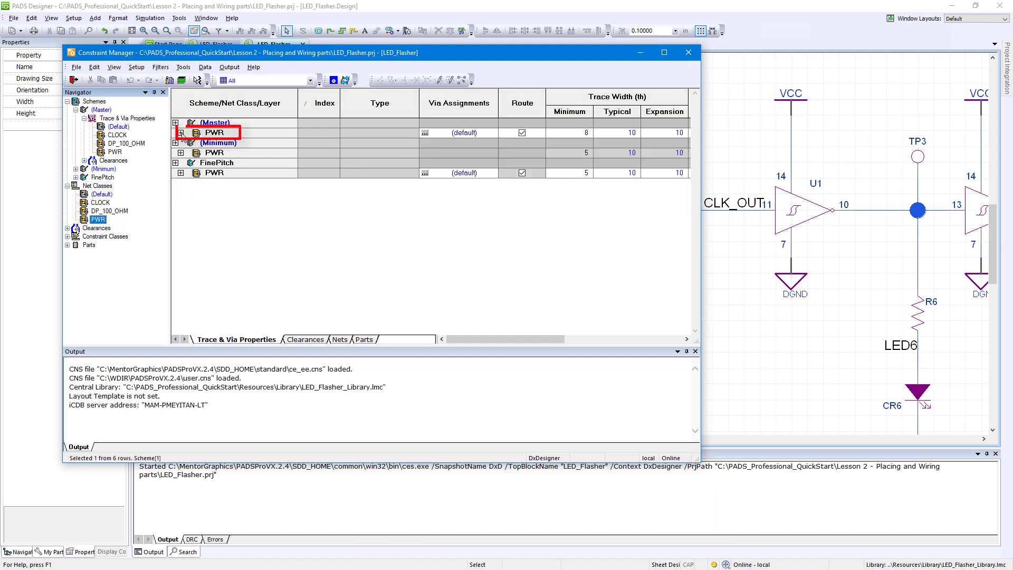
click(180, 132)
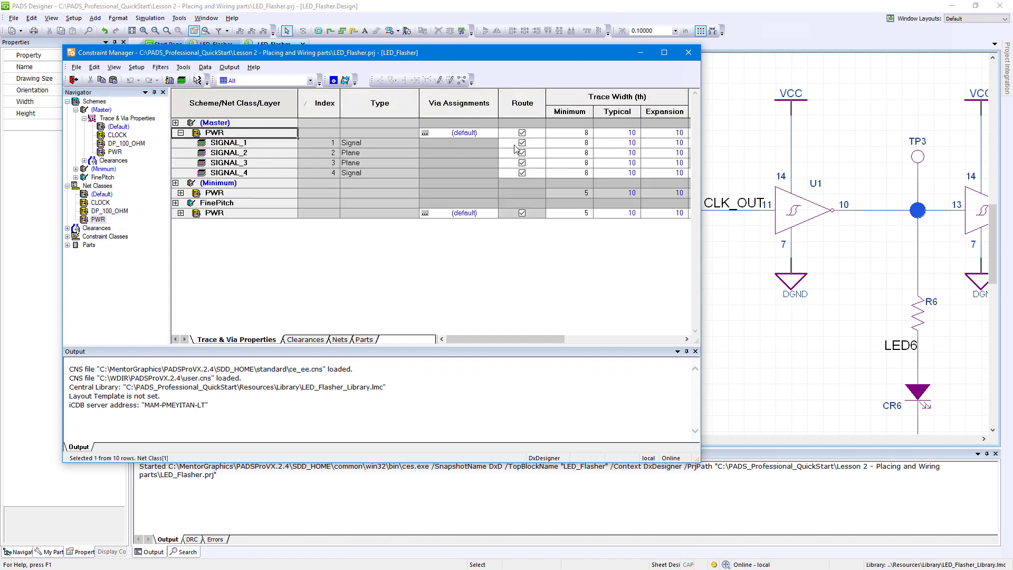
click(664, 135)
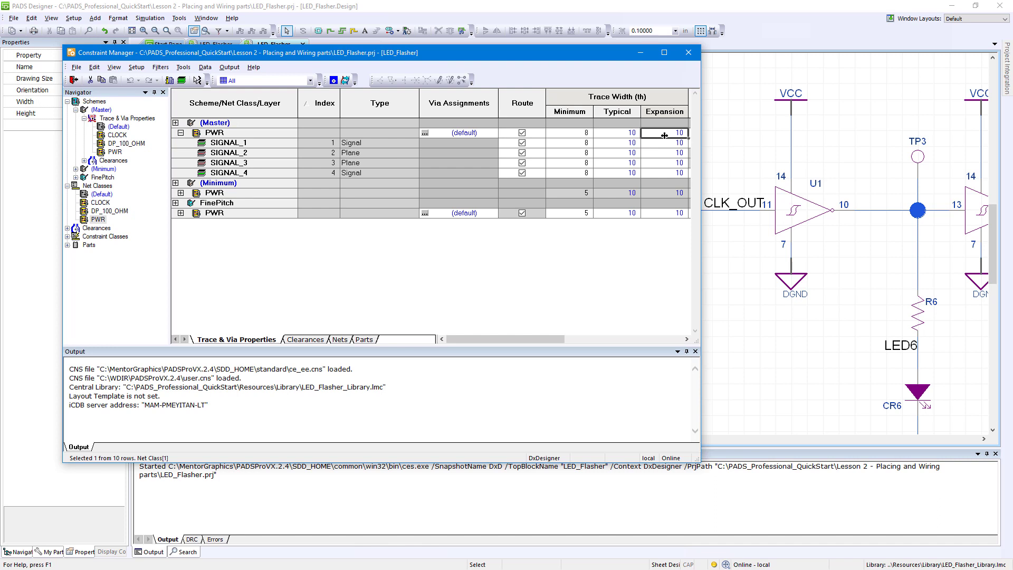
text(20)
key(Return)
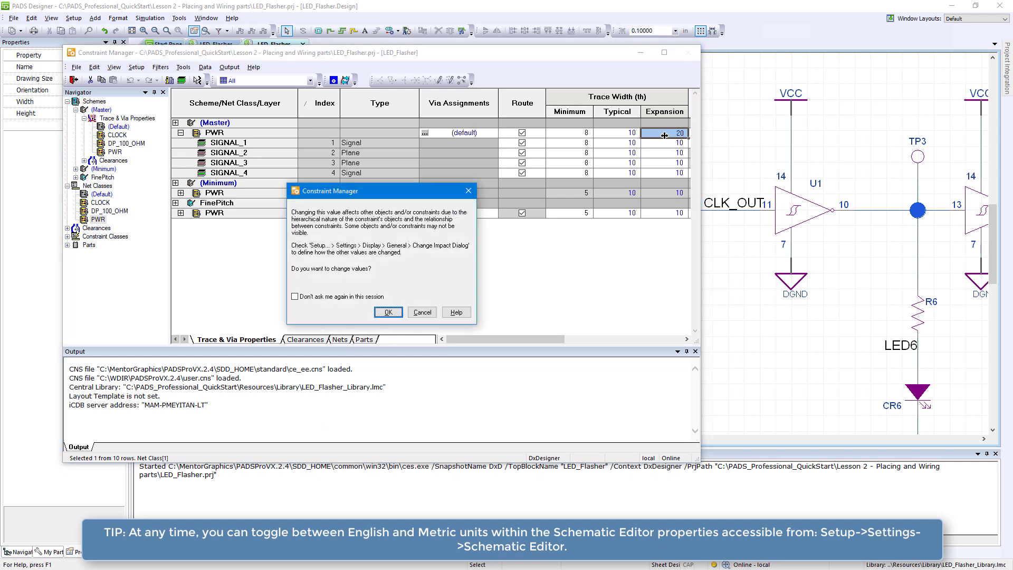
click(340, 297)
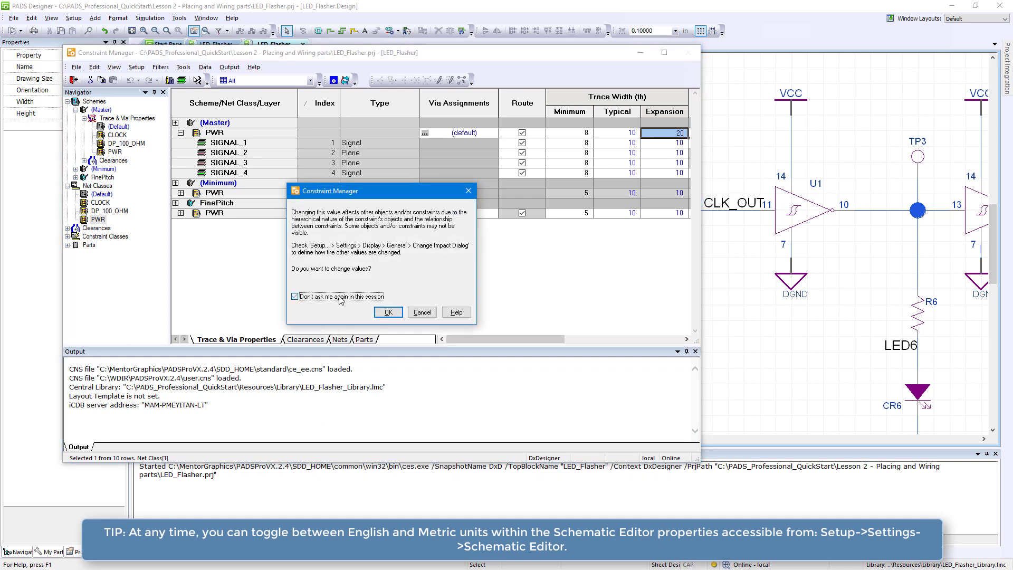
click(389, 313)
click(689, 52)
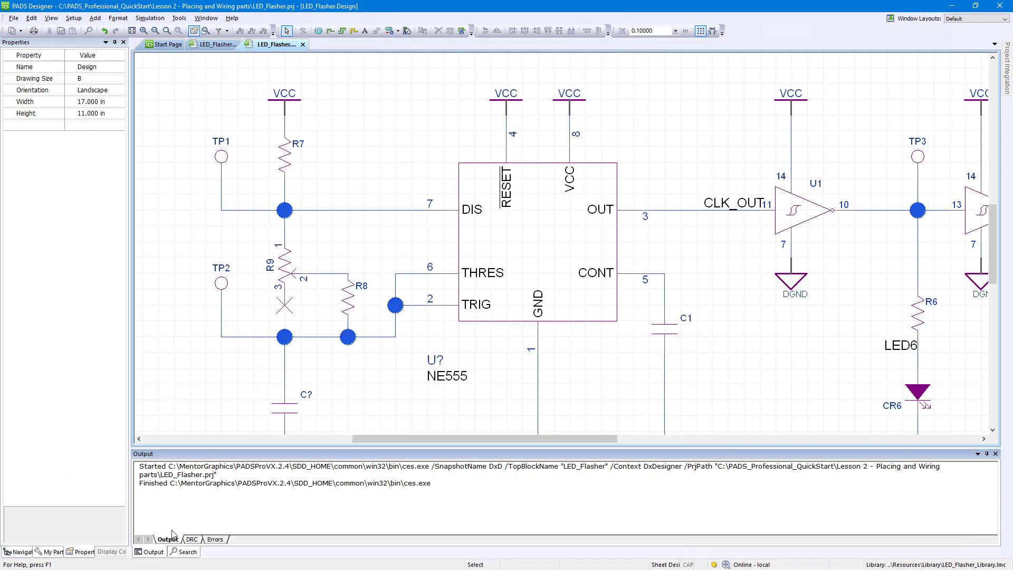
Close the output panel and then close the LED_Flasher project.
right_click(169, 540)
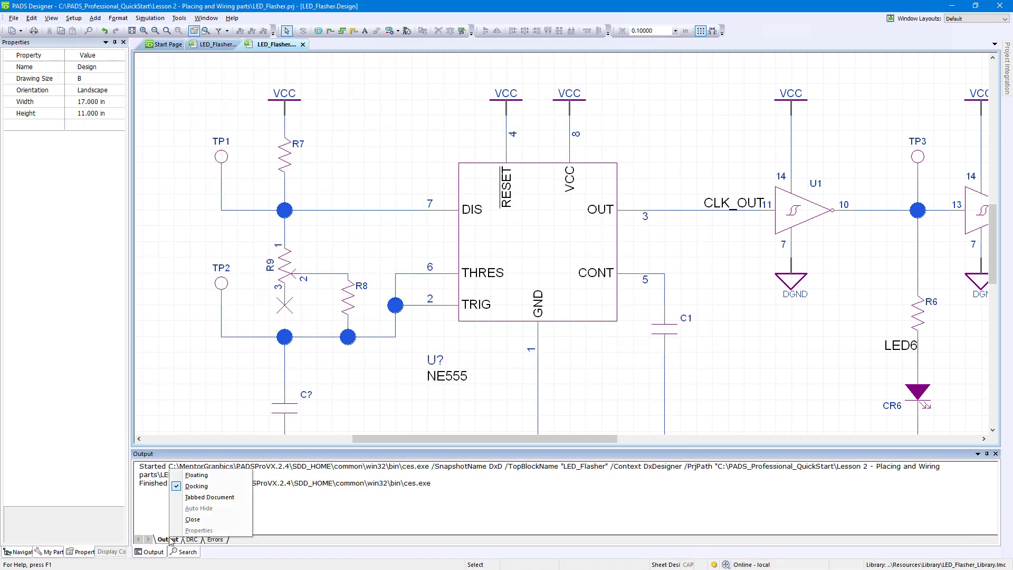
click(200, 524)
click(14, 20)
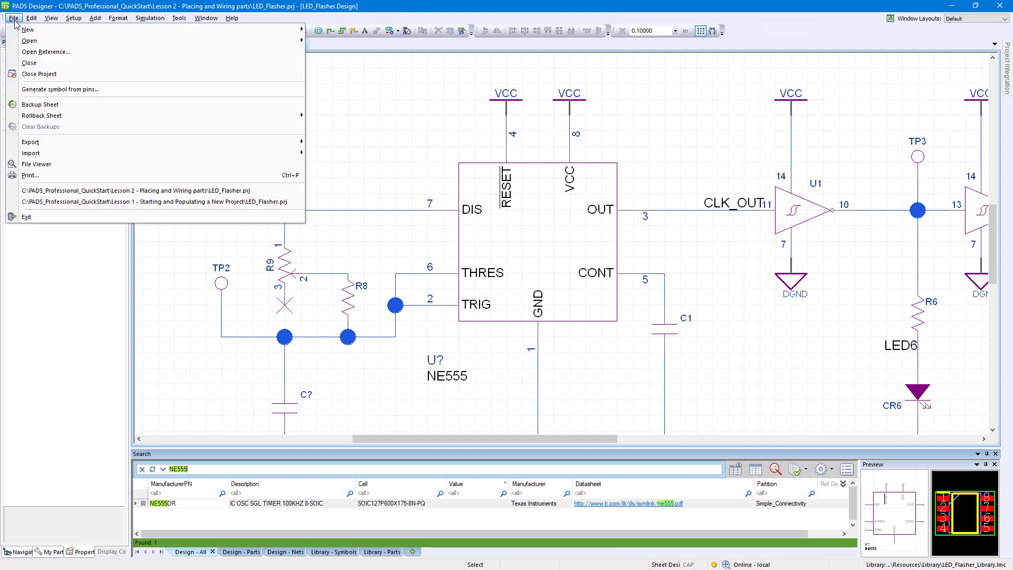
click(48, 74)
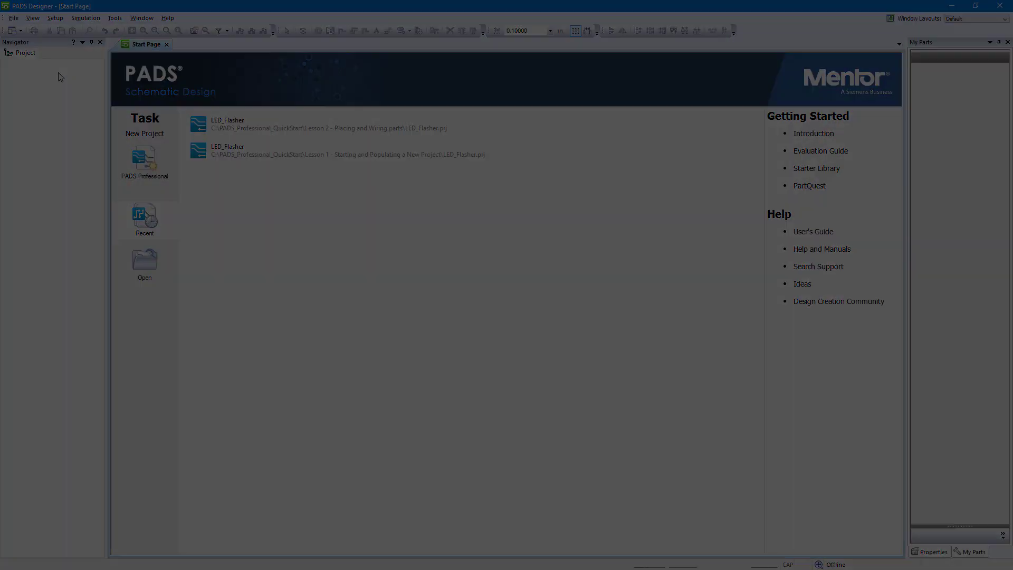